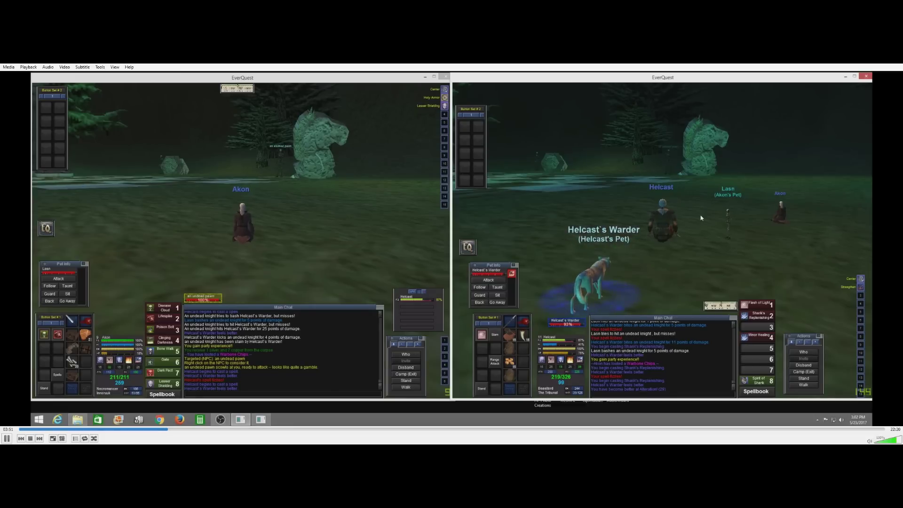
# - Bring Akon's game window into focus once the undead knight is slain
pyautogui.click(330, 229)
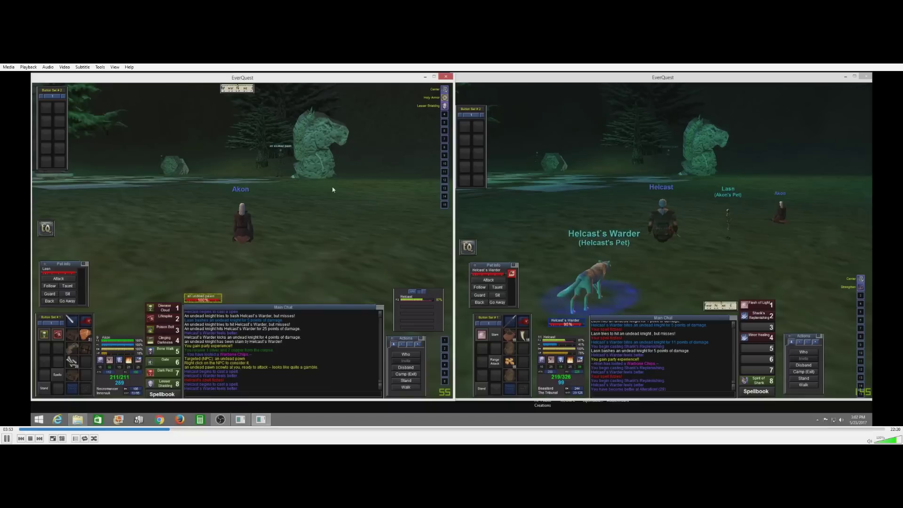
# - Walk Akon to the undead pawn, cast two spells at it and send his pet attacking
pyautogui.press('Up')
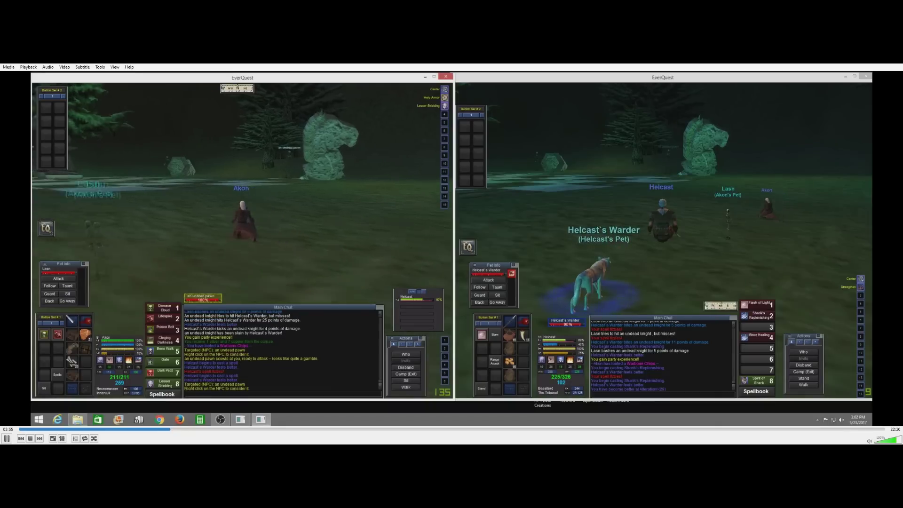
pyautogui.press('Up')
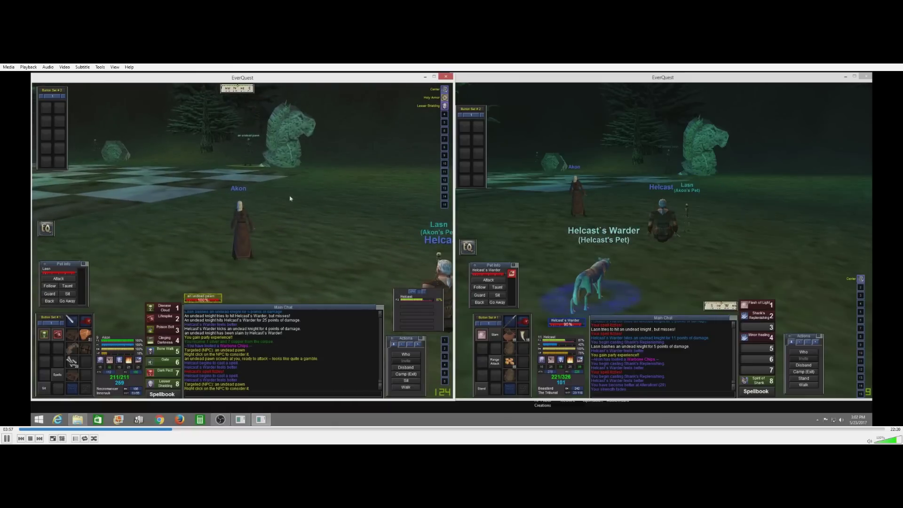
pyautogui.click(175, 318)
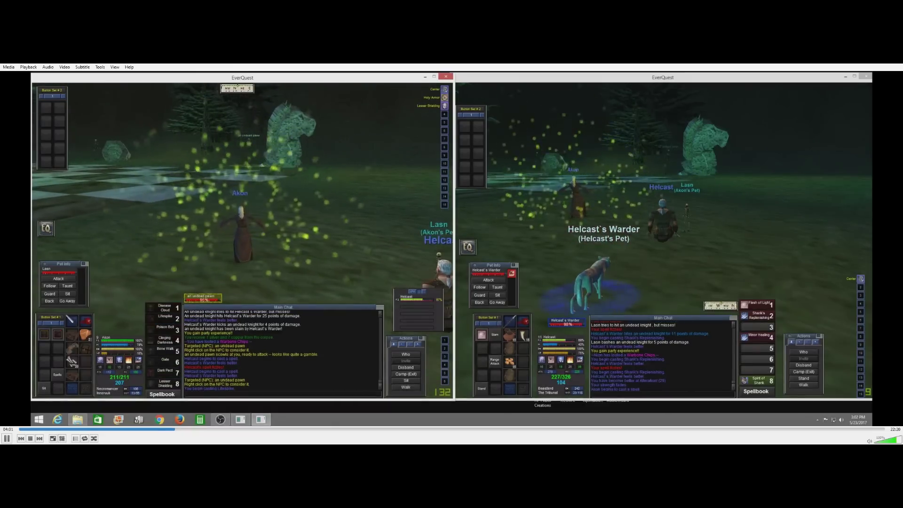
pyautogui.click(59, 278)
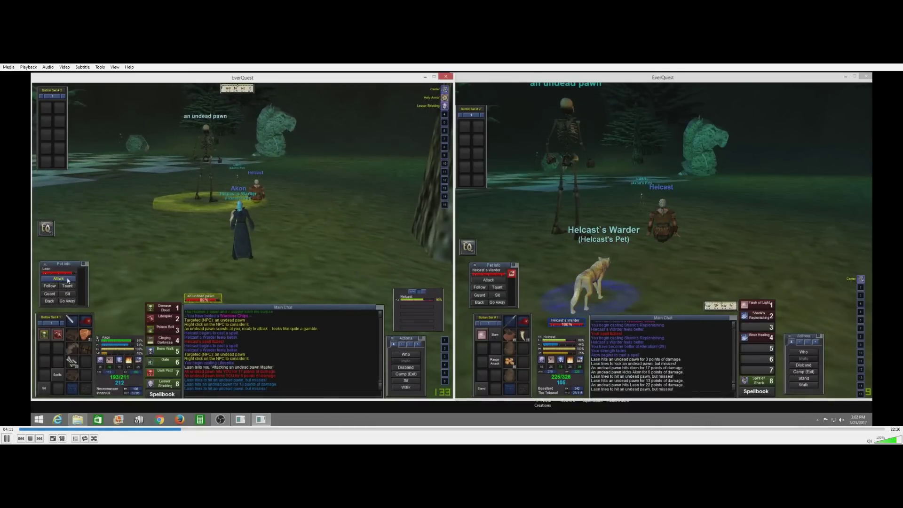
pyautogui.click(163, 318)
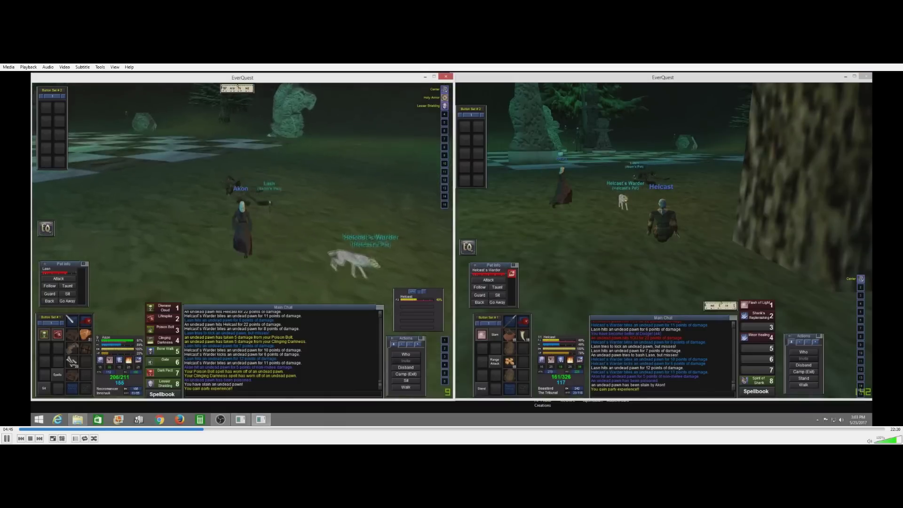
# - Loot the Undead Pawn Tibia from the pawn's corpse and destroy it
pyautogui.rightClick(233, 205)
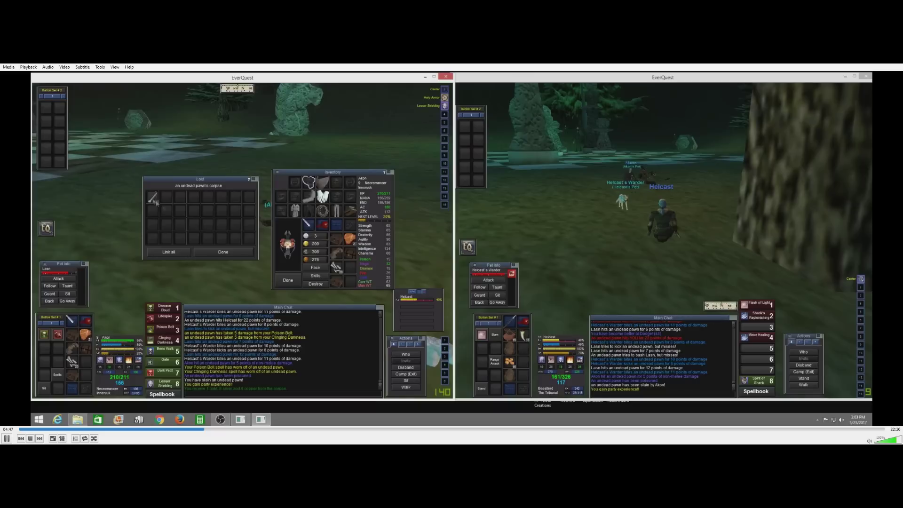
pyautogui.click(228, 205)
pyautogui.click(316, 284)
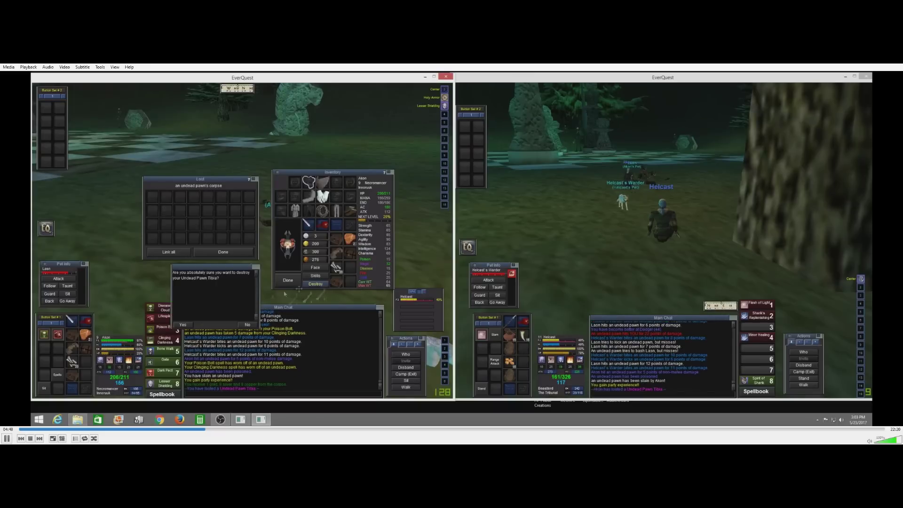
pyautogui.click(182, 325)
pyautogui.press('Escape')
# - Turn Akon toward the statues and target another undead pawn
pyautogui.press('Left')
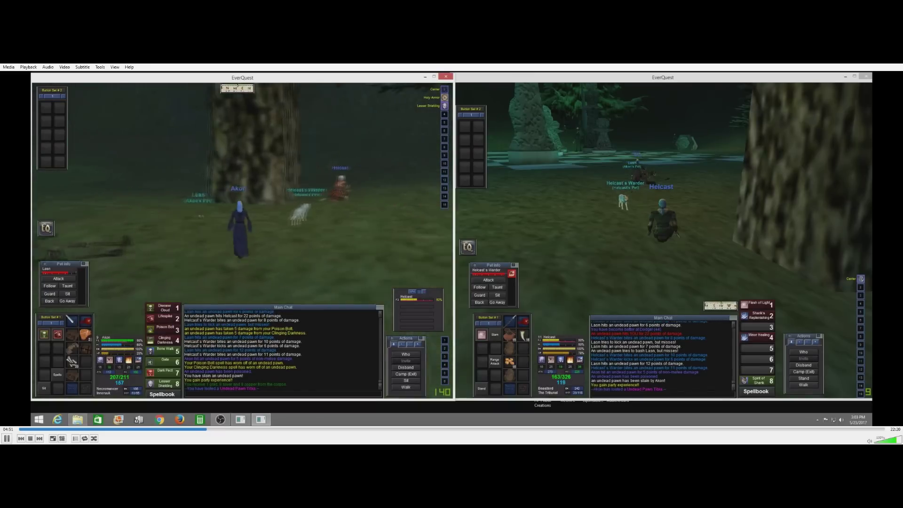
pyautogui.press('Left')
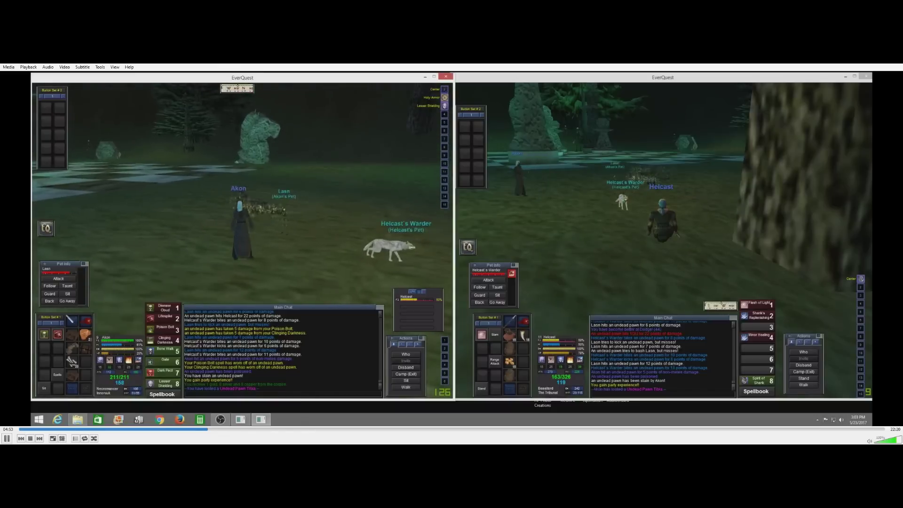
pyautogui.click(106, 150)
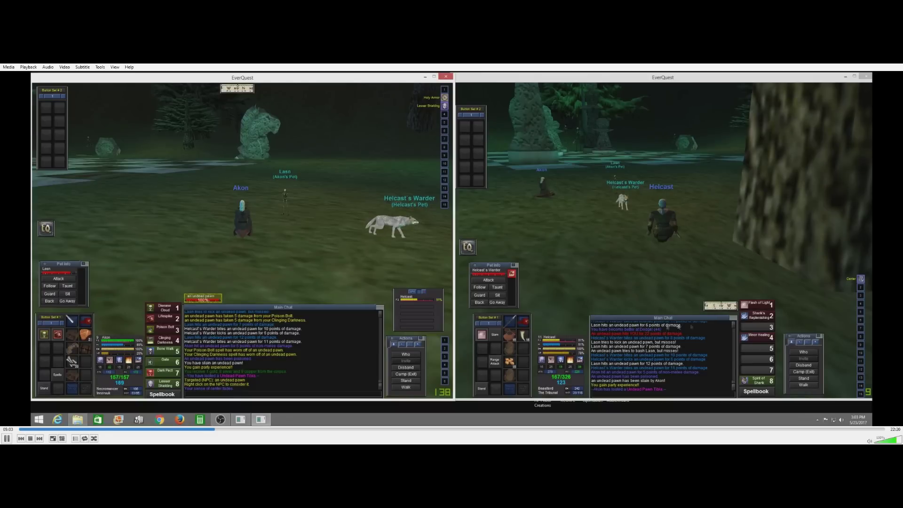
# - Sit Helcast down and cast Minor Healing on him seven times
pyautogui.click(664, 226)
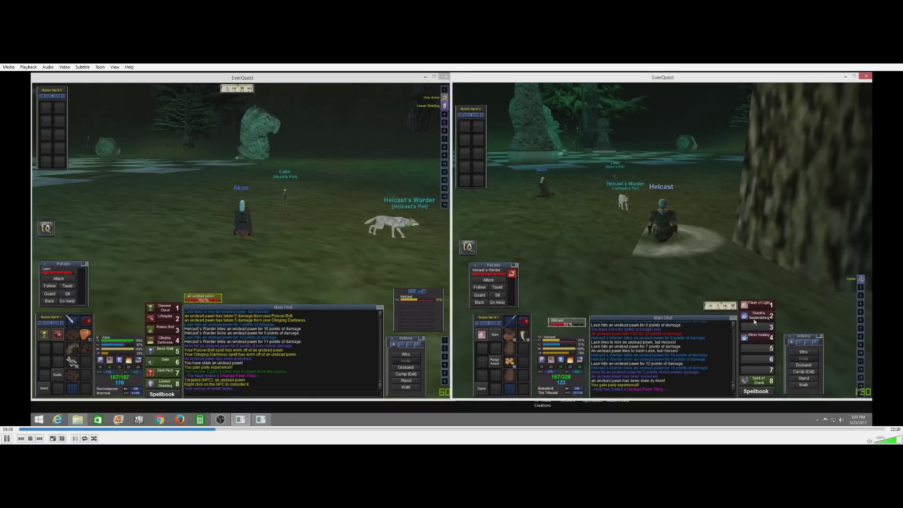
pyautogui.click(754, 338)
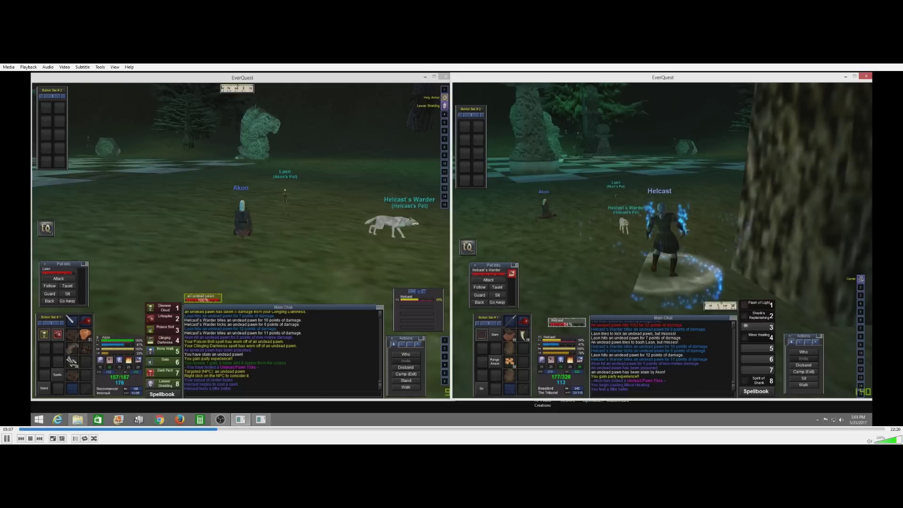
pyautogui.click(755, 339)
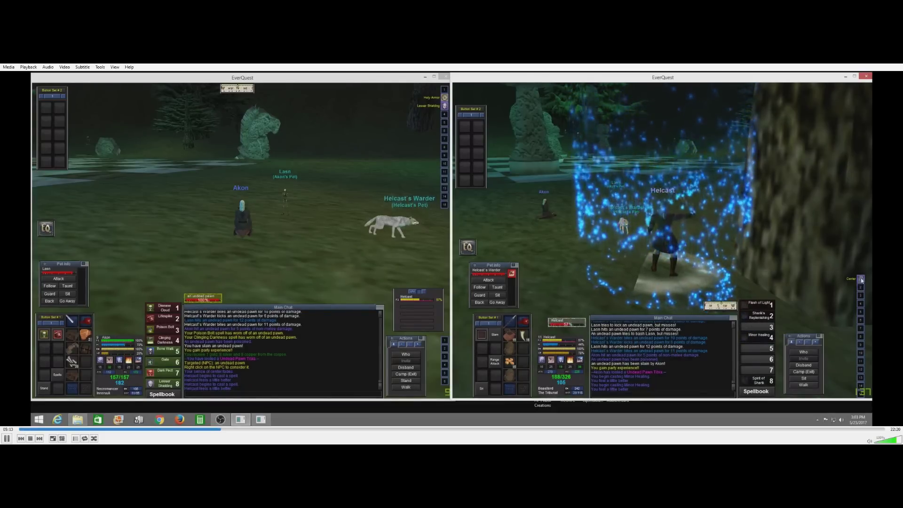
pyautogui.click(756, 339)
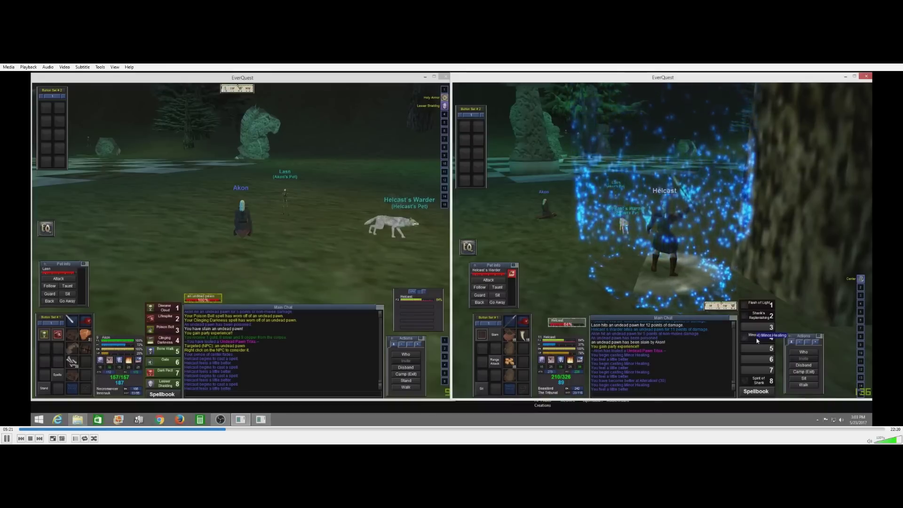
pyautogui.click(757, 340)
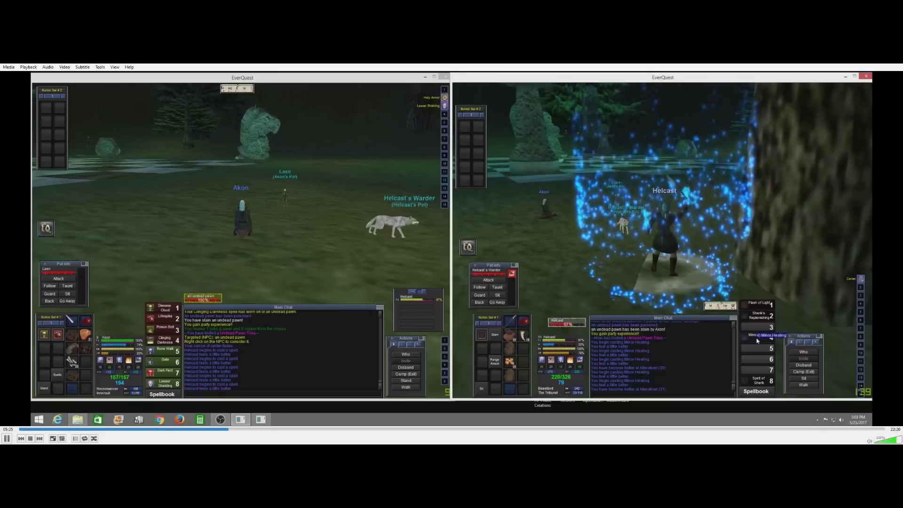
pyautogui.click(757, 340)
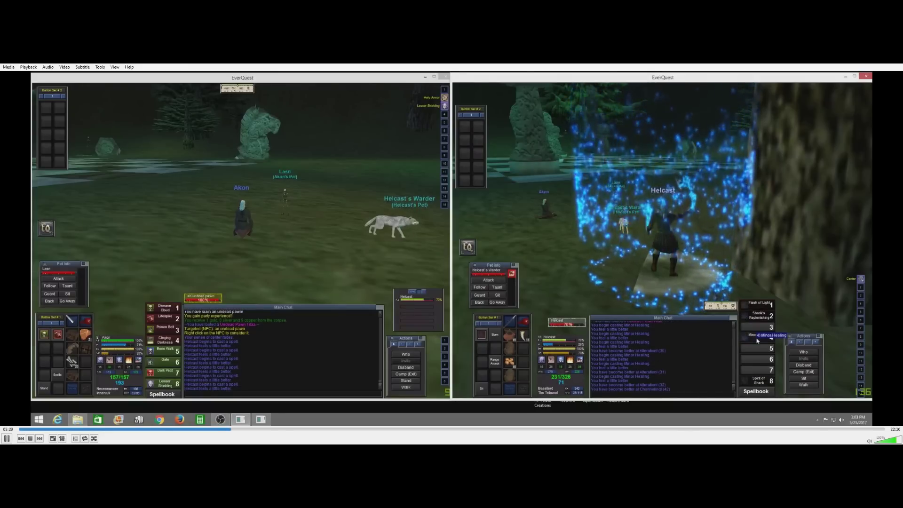
pyautogui.click(758, 340)
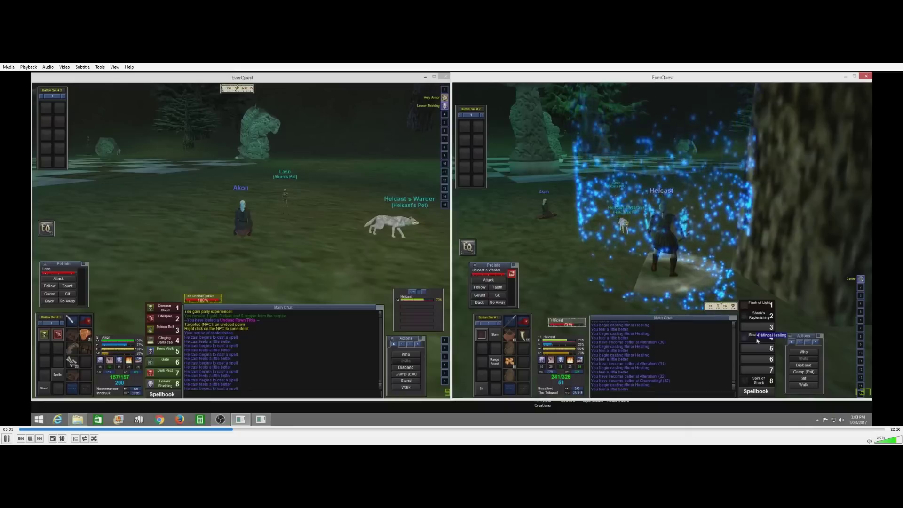
pyautogui.click(757, 340)
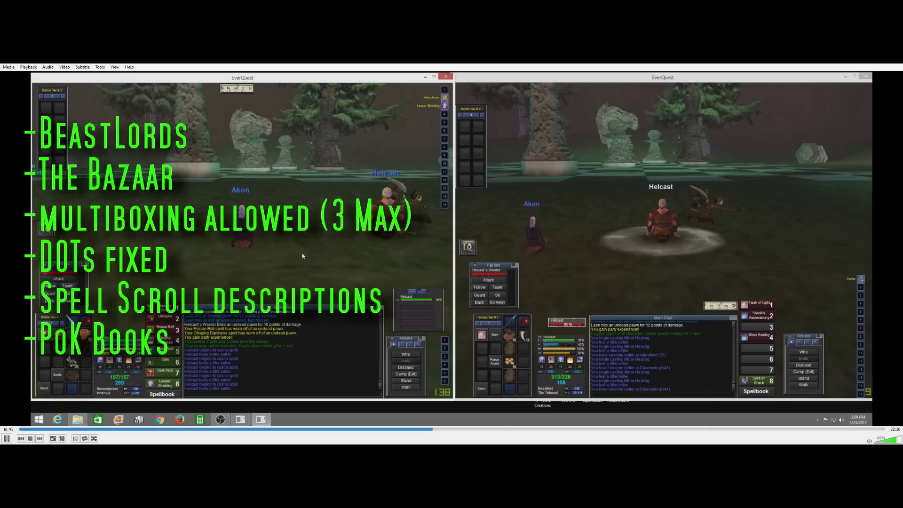
# - Focus the right character's window, then return focus to the left window while both rest
pyautogui.click(774, 271)
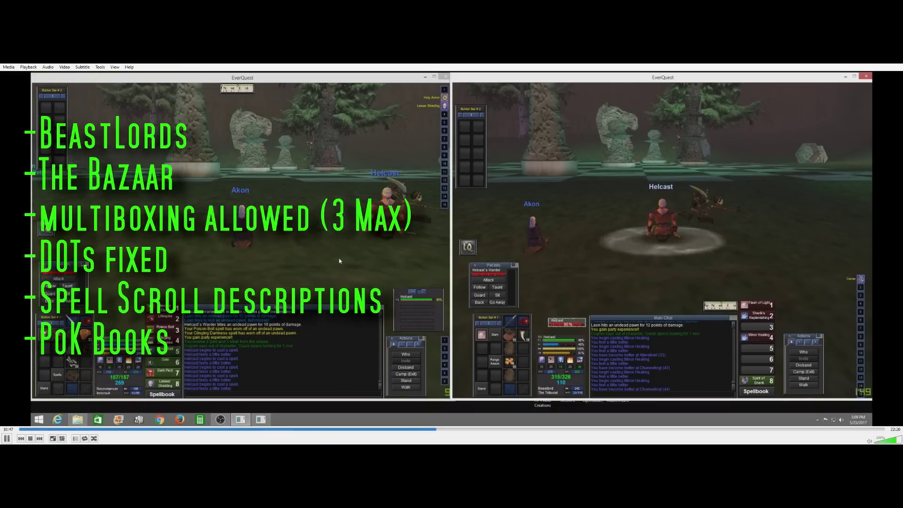
pyautogui.click(339, 262)
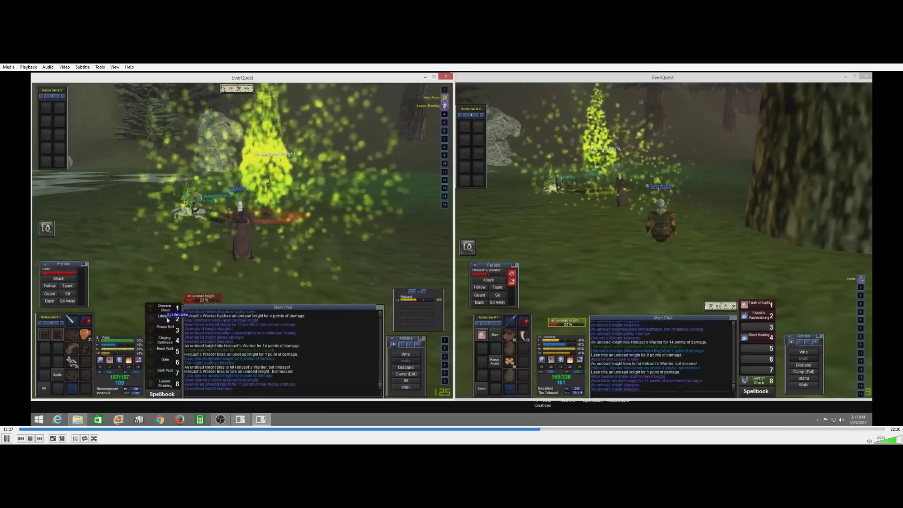
# - Take control of the right character and cast the Replenishing spell from gem 2
pyautogui.click(486, 275)
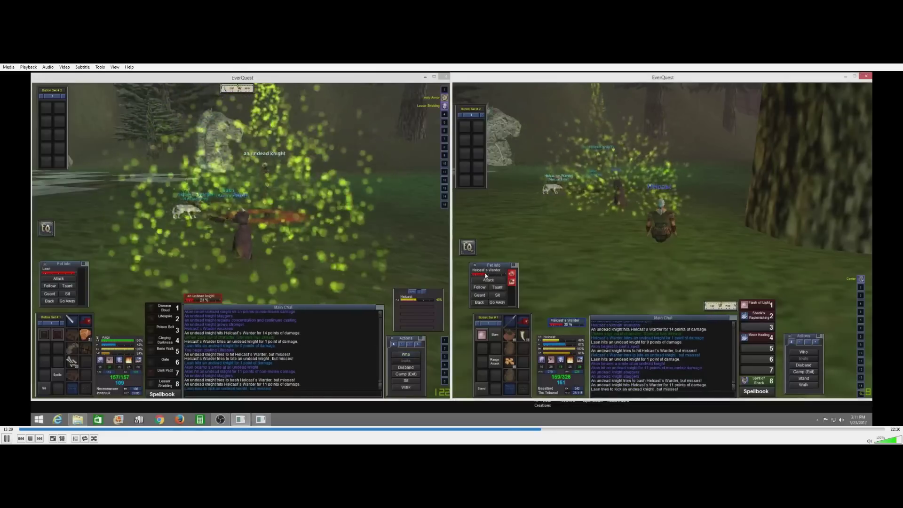
pyautogui.click(757, 315)
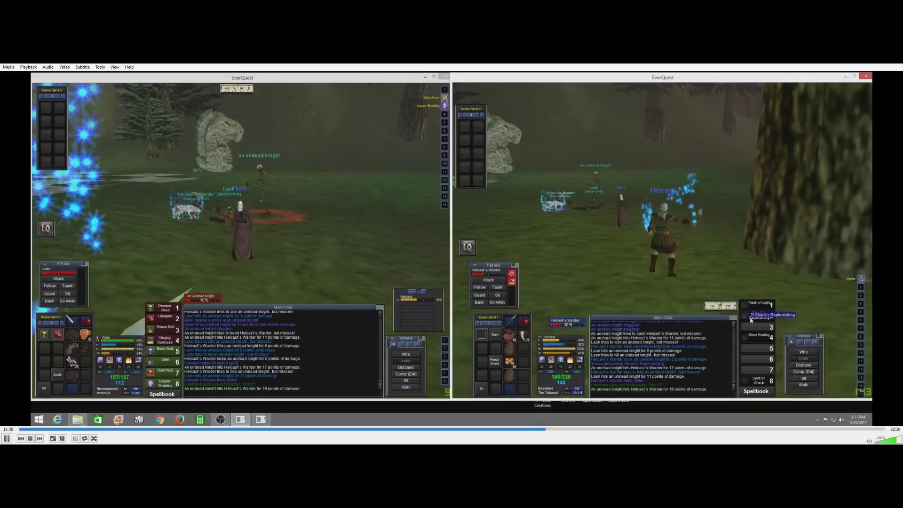
# - Recast Sharik's Replenishing on the warder, then focus the necromancer's window and turn right
pyautogui.click(751, 319)
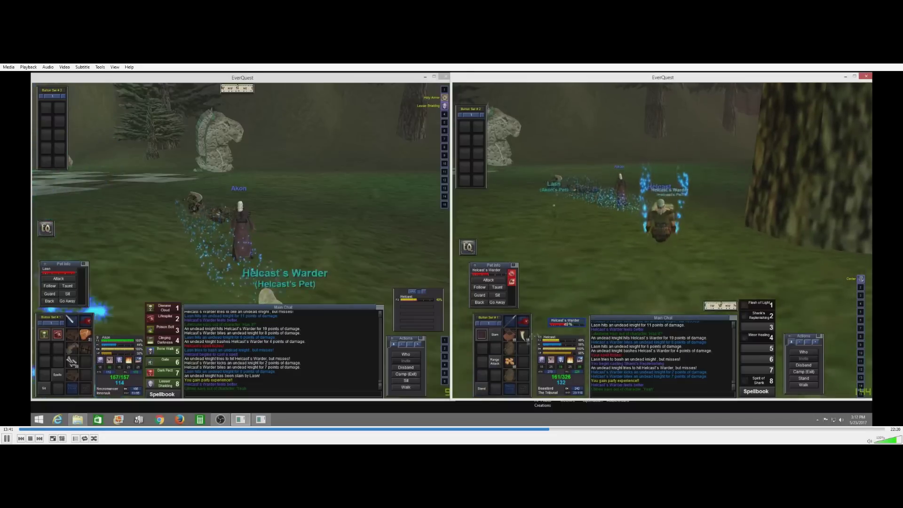
pyautogui.click(282, 248)
pyautogui.press('Right')
pyautogui.press('Right')
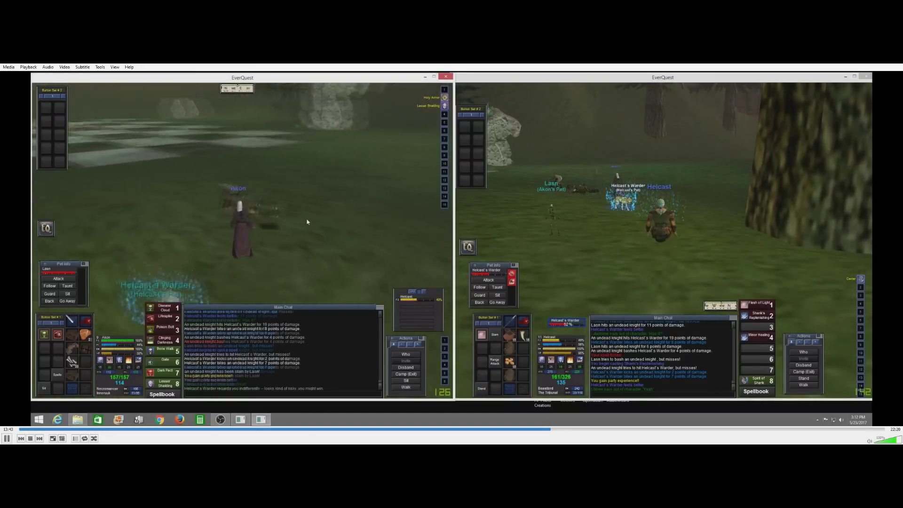
# - Loot the Rusty Ulak and Undead Pawn Tibia from the undead pawn's corpse
pyautogui.rightClick(268, 212)
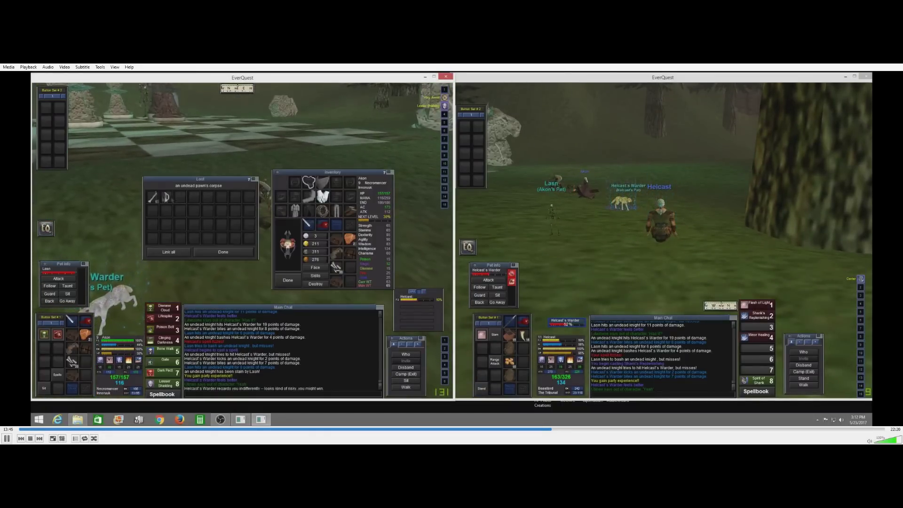
pyautogui.rightClick(165, 198)
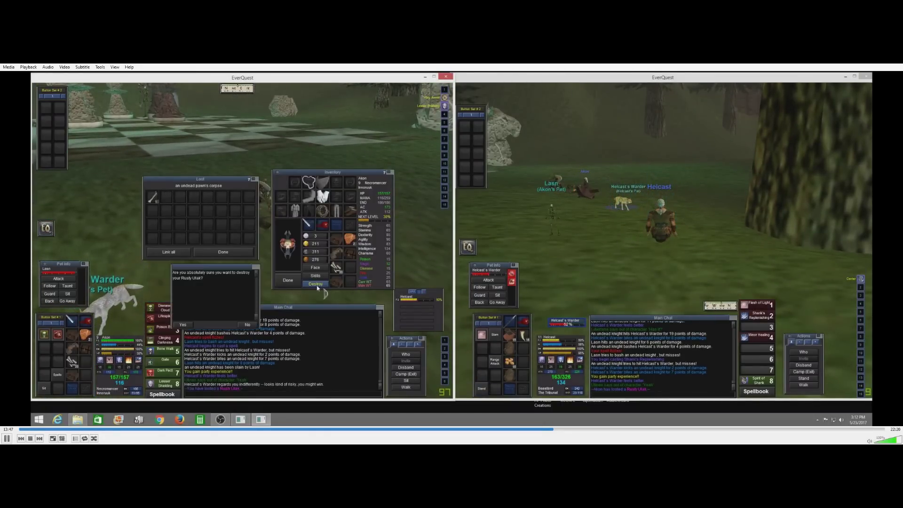
pyautogui.click(152, 200)
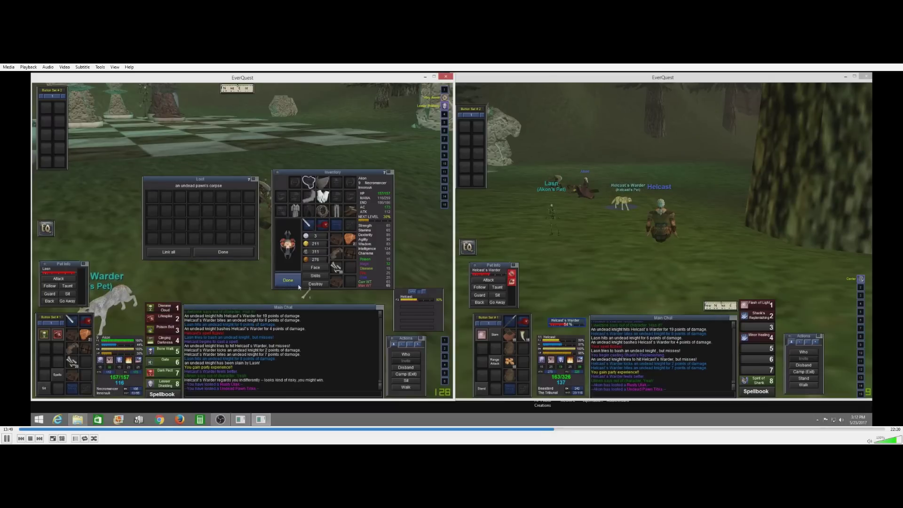
pyautogui.click(316, 283)
pyautogui.click(186, 327)
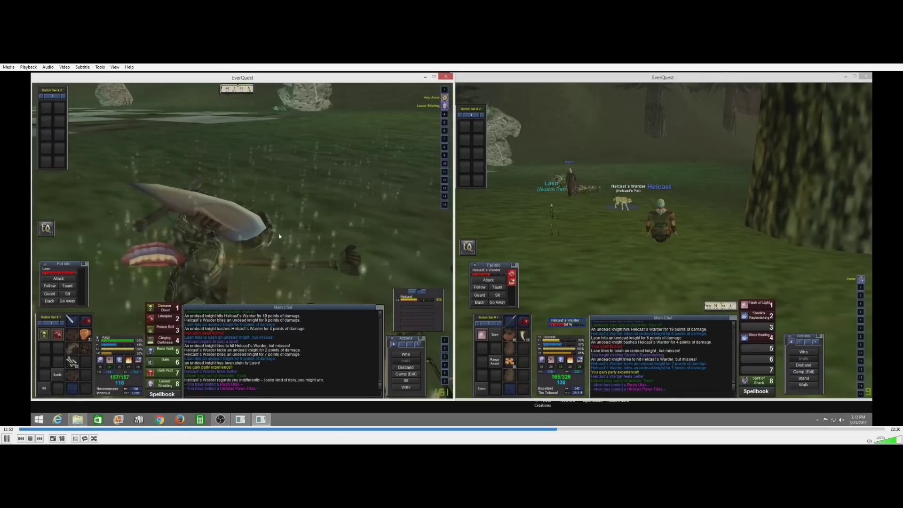
# - Loot the undead knight's corpse in third-person view, then turn toward the group
pyautogui.press('F9')
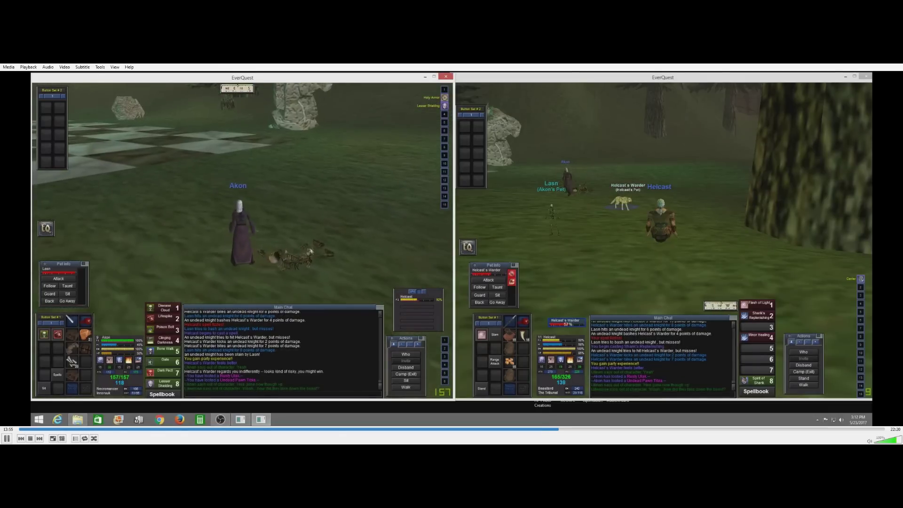
pyautogui.rightClick(279, 236)
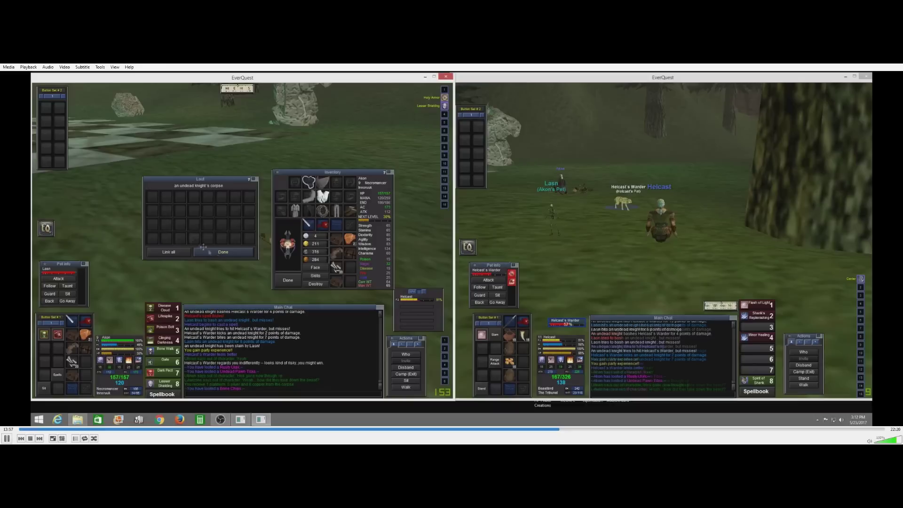
pyautogui.click(224, 253)
pyautogui.press('Left')
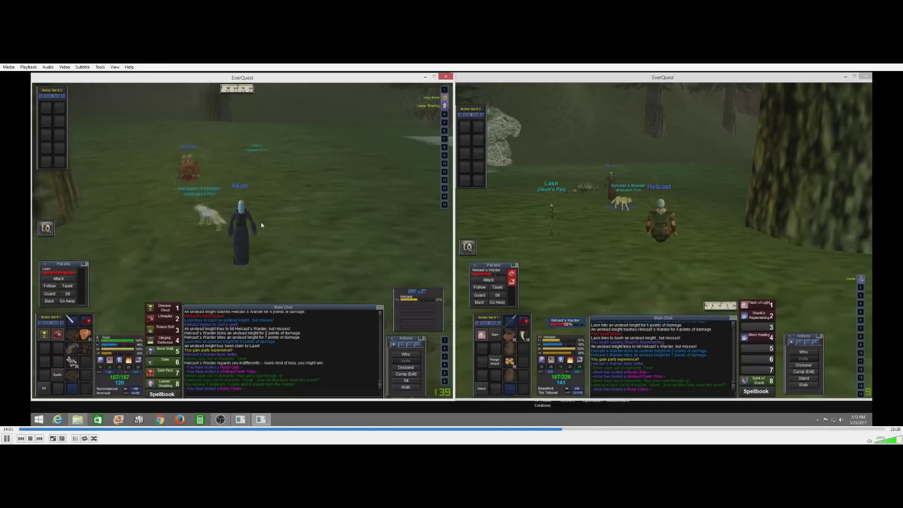
pyautogui.press('Left')
# - Sit and stand the necromancer, cast Dark Pact, and turn back toward the group
pyautogui.hotkey('ctrl', 's')
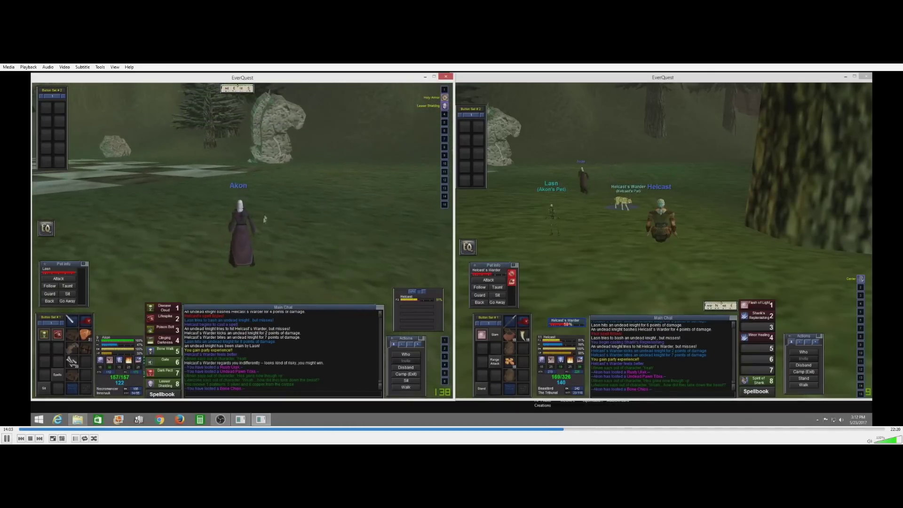
pyautogui.hotkey('ctrl', 's')
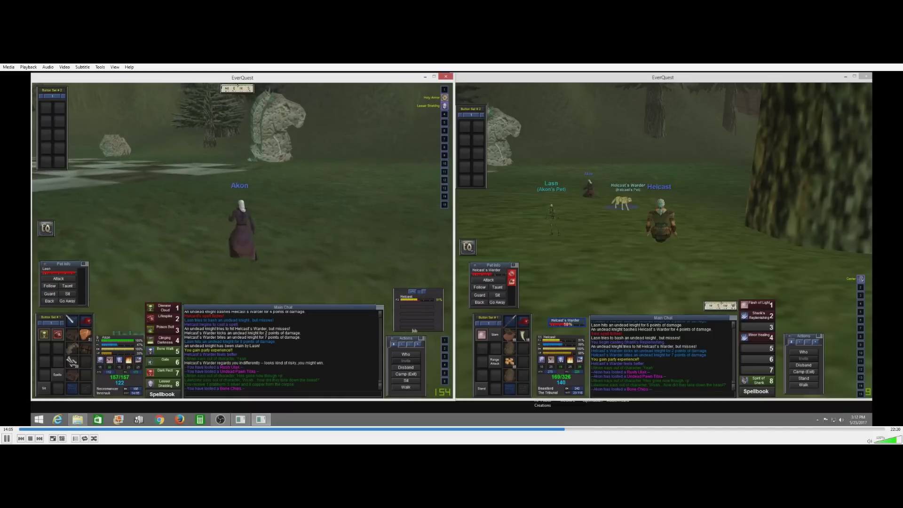
pyautogui.hotkey('alt', '1')
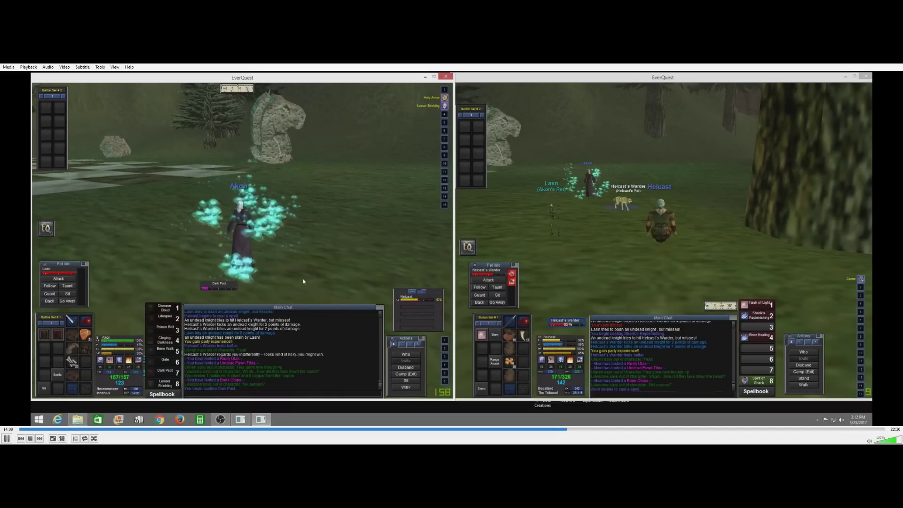
pyautogui.press('Left')
pyautogui.press('Left')
pyautogui.press('Left')
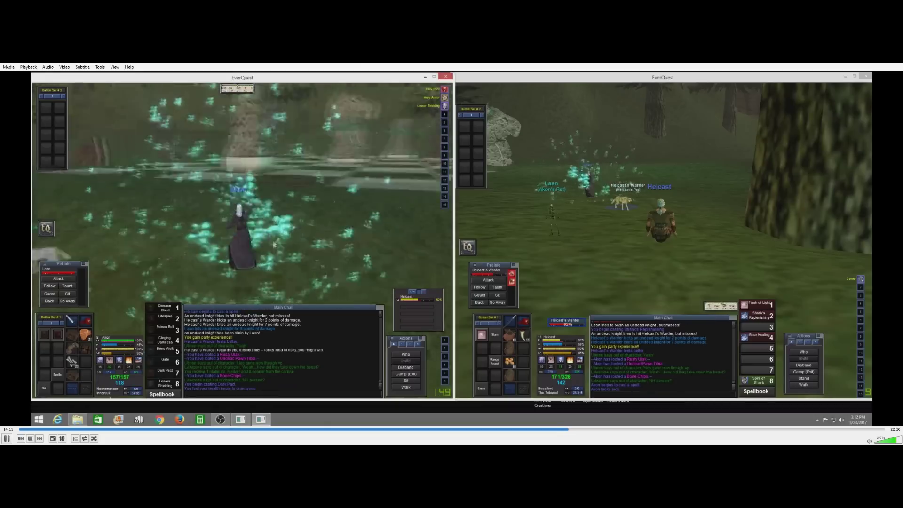
pyautogui.press('Right')
pyautogui.press('Right')
pyautogui.press('Right')
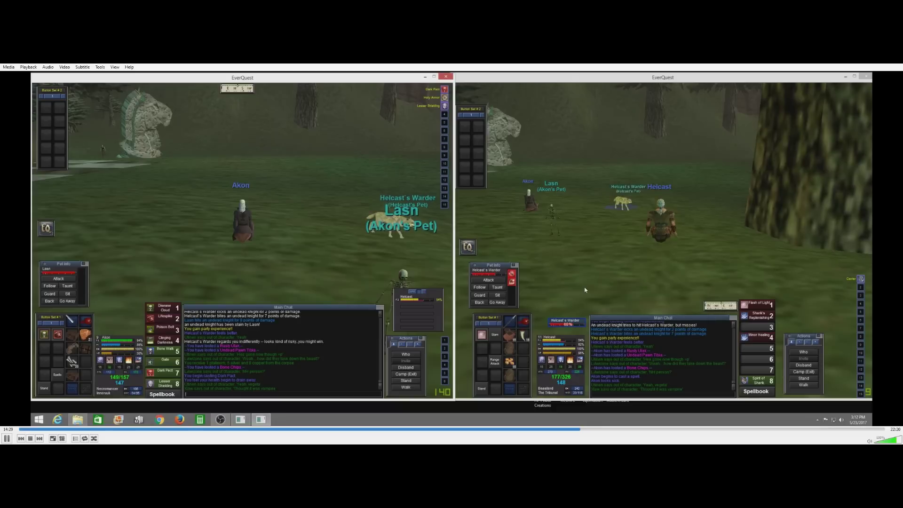
# - Switch to the beastlord's window and send the '/pet report health' command
pyautogui.click(602, 395)
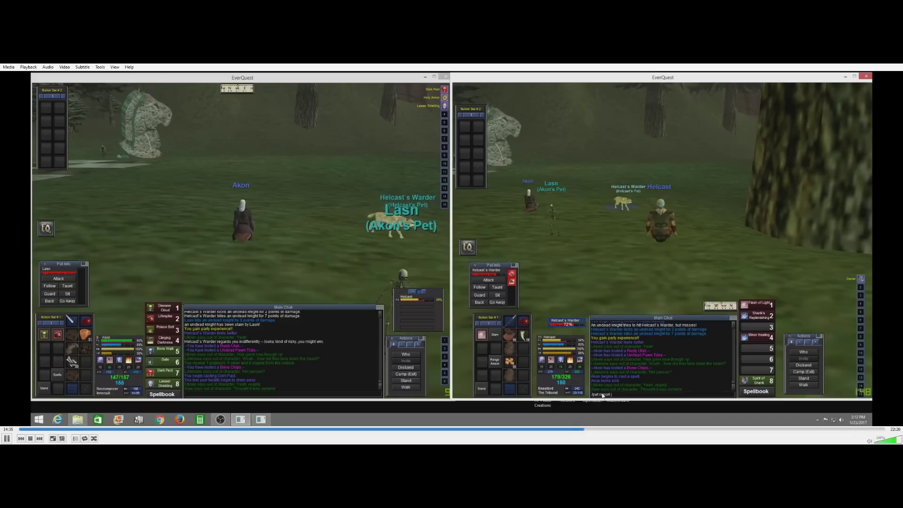
pyautogui.press('Return')
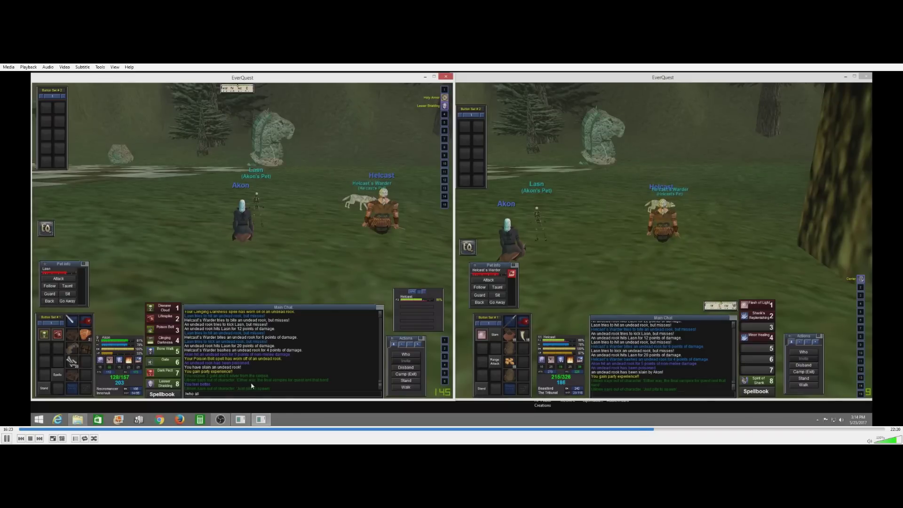
# - Run a /who all player search, which finds no matches, while resting to full health
pyautogui.press('Return')
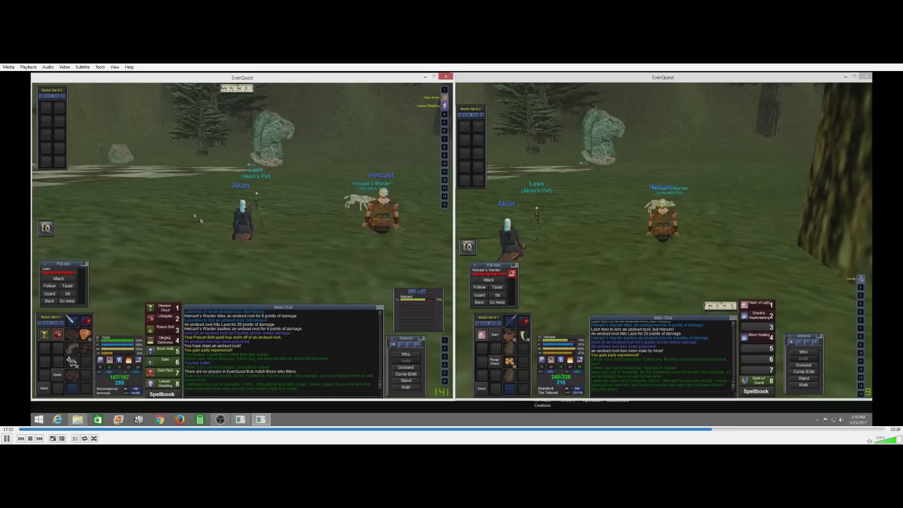
# - Target the undead pawn, keep the beastlord sitting, and move Akon forward across the grass
pyautogui.click(132, 164)
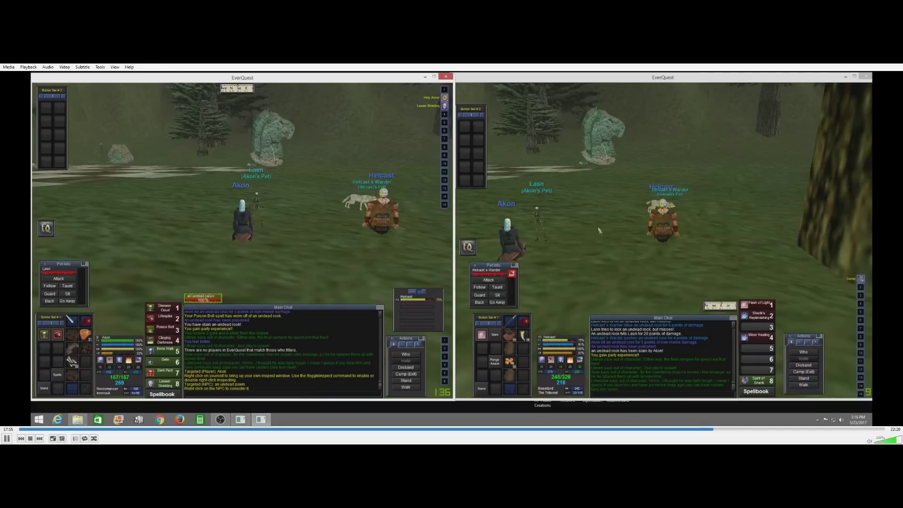
pyautogui.press('Left')
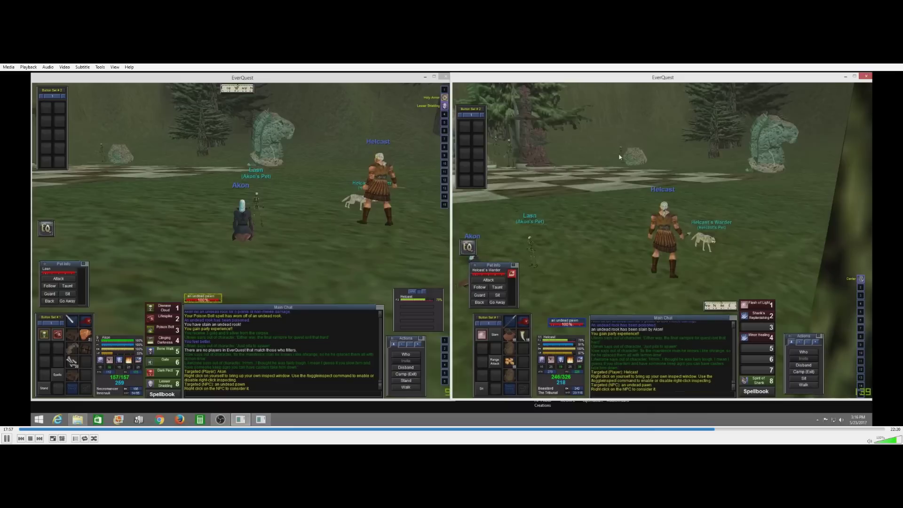
pyautogui.hotkey('ctrl', 's')
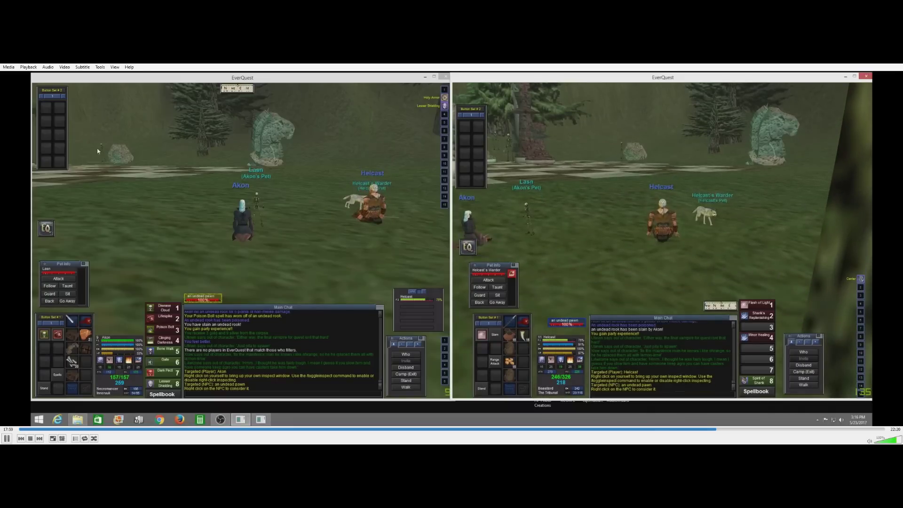
pyautogui.press('Left')
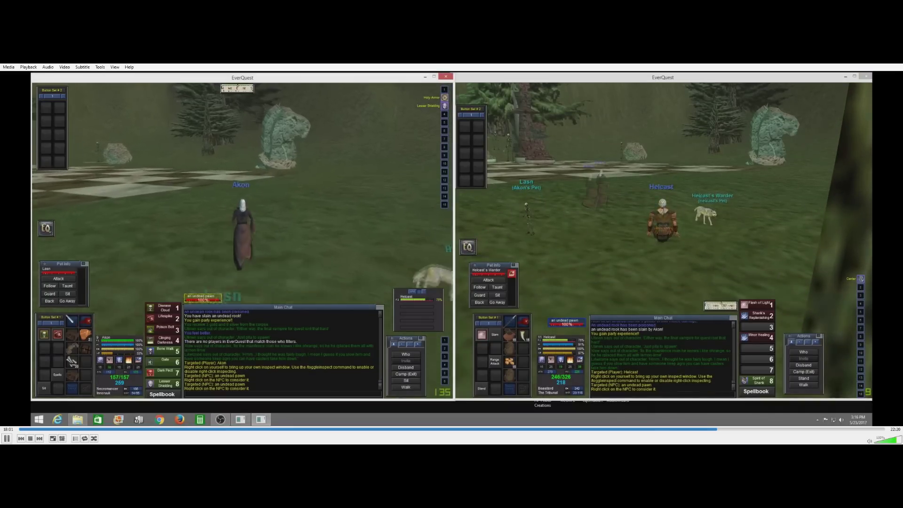
pyautogui.press('Left')
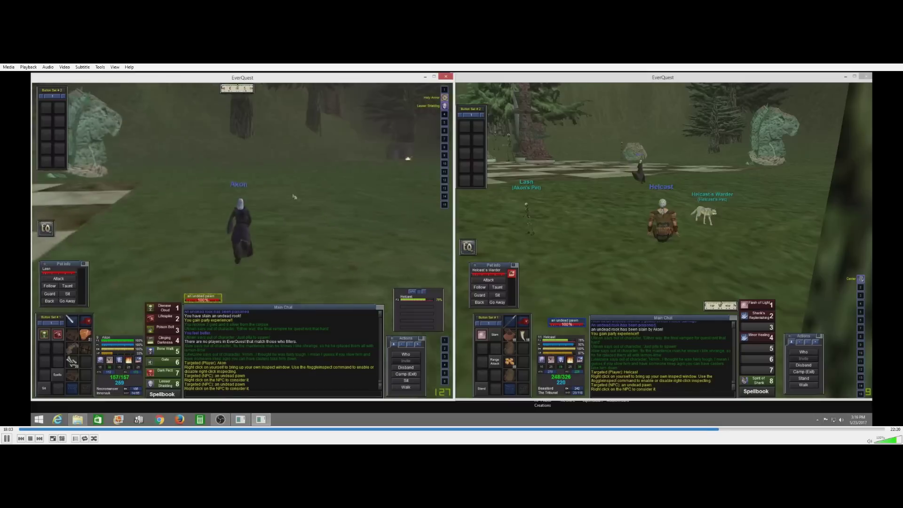
pyautogui.press('Up')
pyautogui.press('Up')
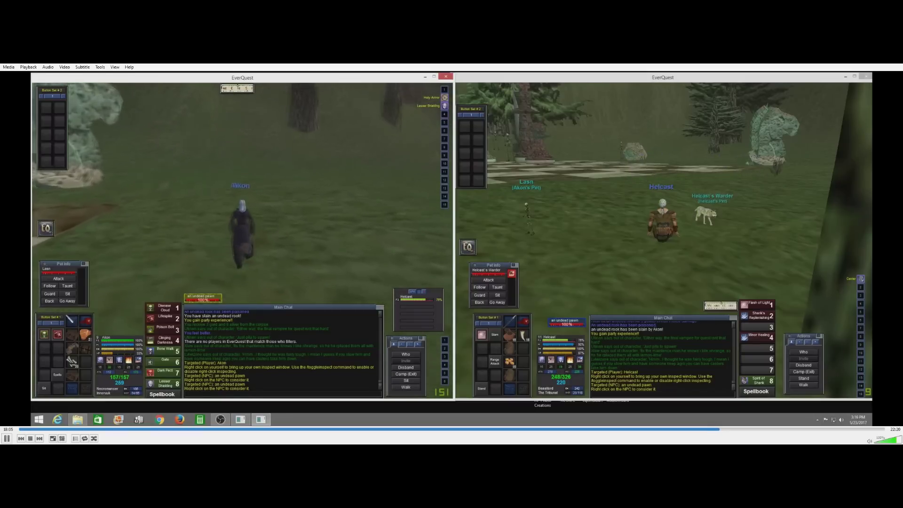
pyautogui.press('Up')
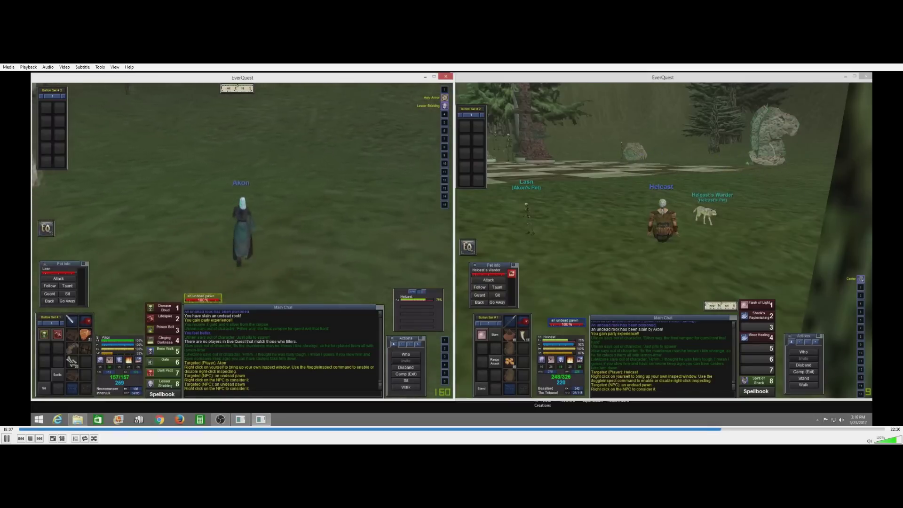
# - Walk Akon to the pawn, hit it with a spell, and send Helcast's Warder in
pyautogui.press('Left')
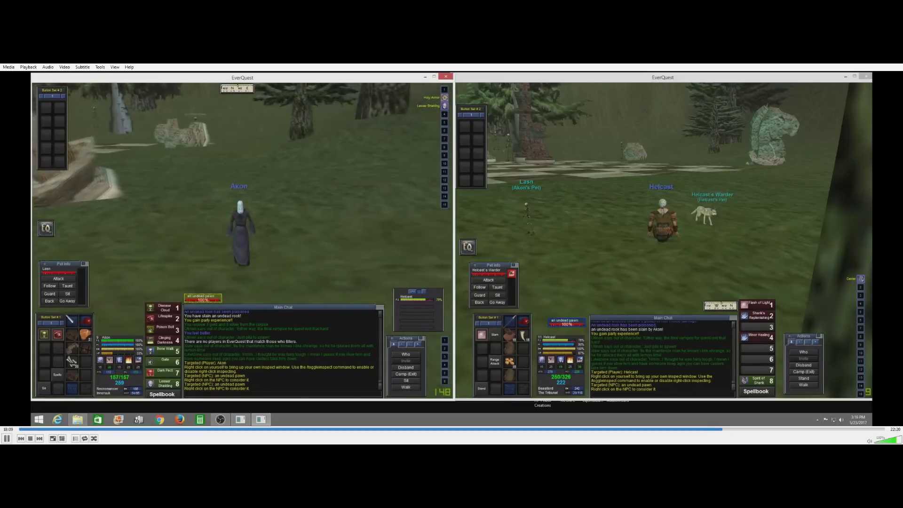
pyautogui.press('Up')
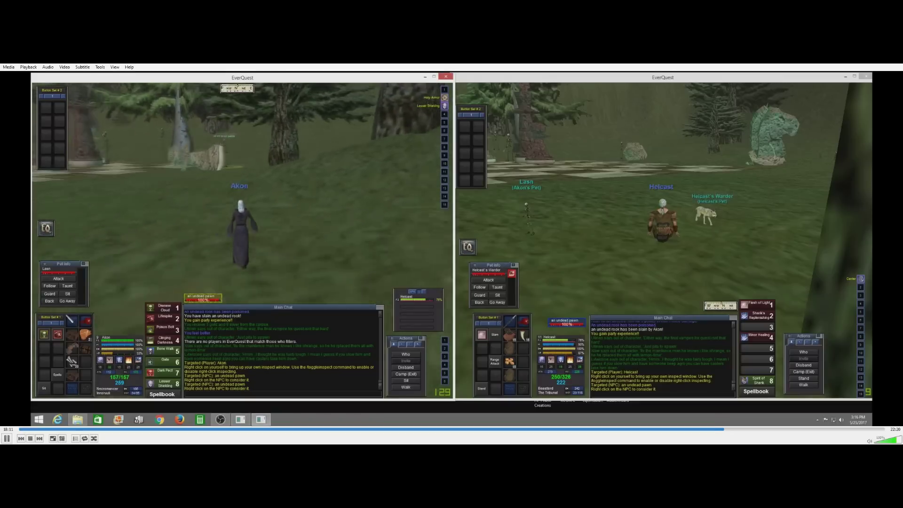
pyautogui.click(169, 326)
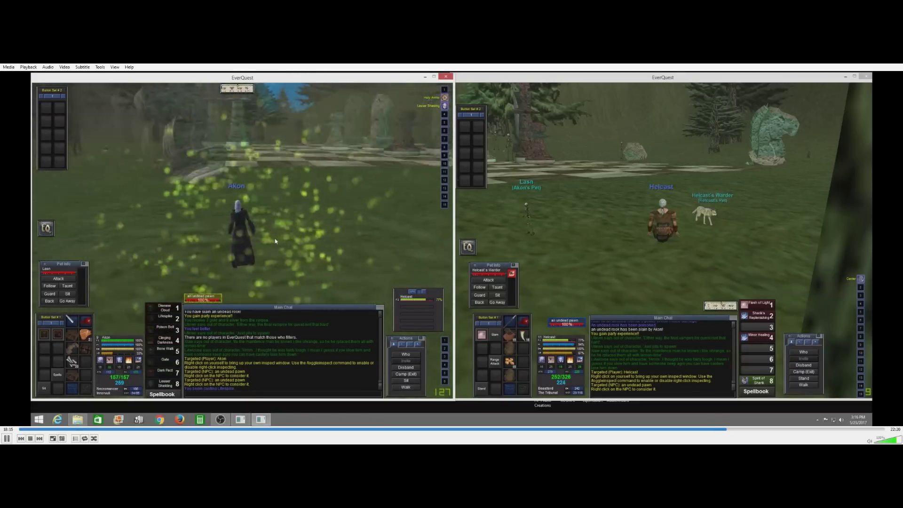
pyautogui.press('Right')
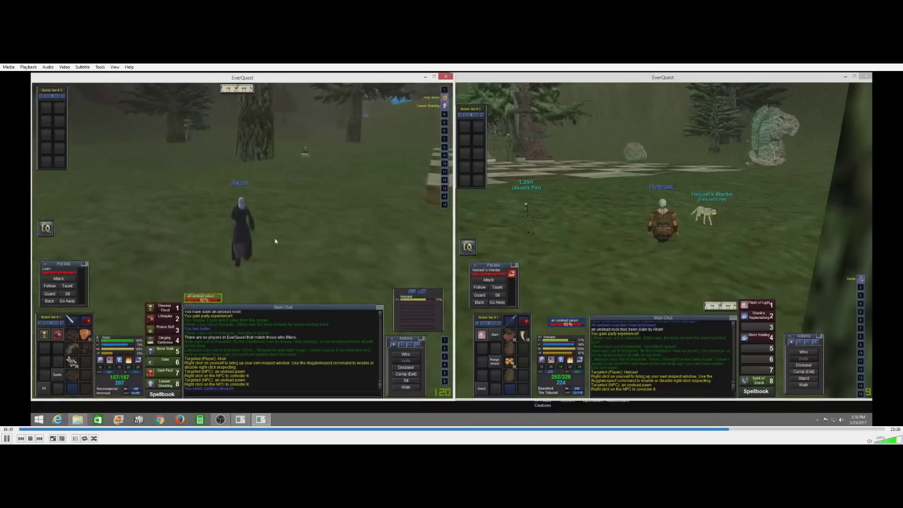
pyautogui.press('Right')
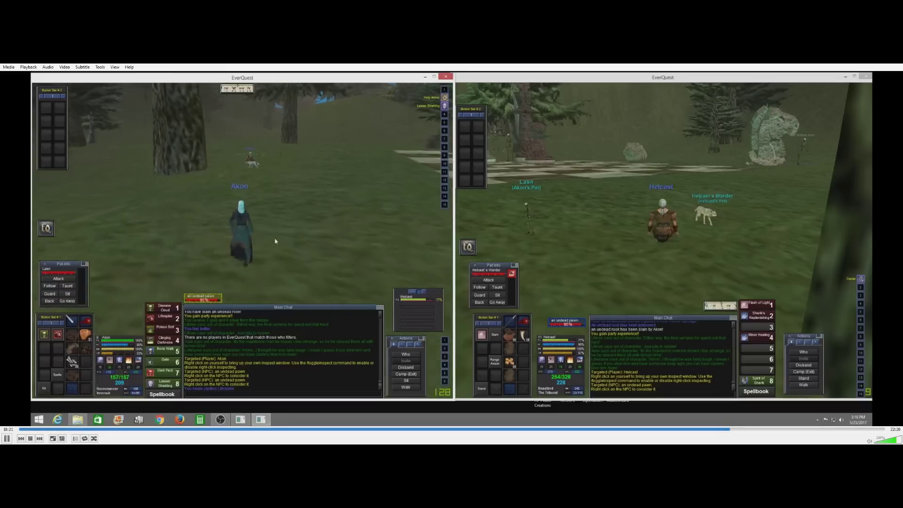
pyautogui.click(829, 140)
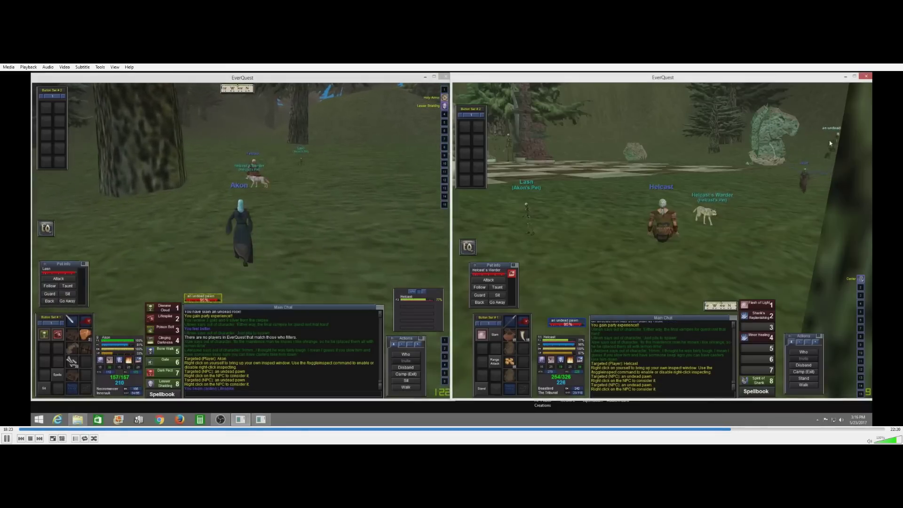
pyautogui.click(488, 280)
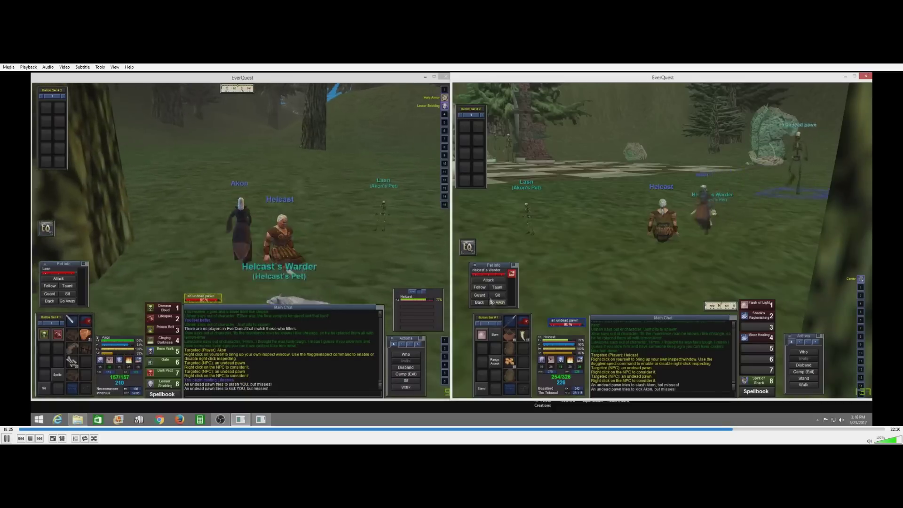
# - Cast Akon's spell gem and Dark Pact (alt+7) on the pawn, turning toward Helcast
pyautogui.click(319, 226)
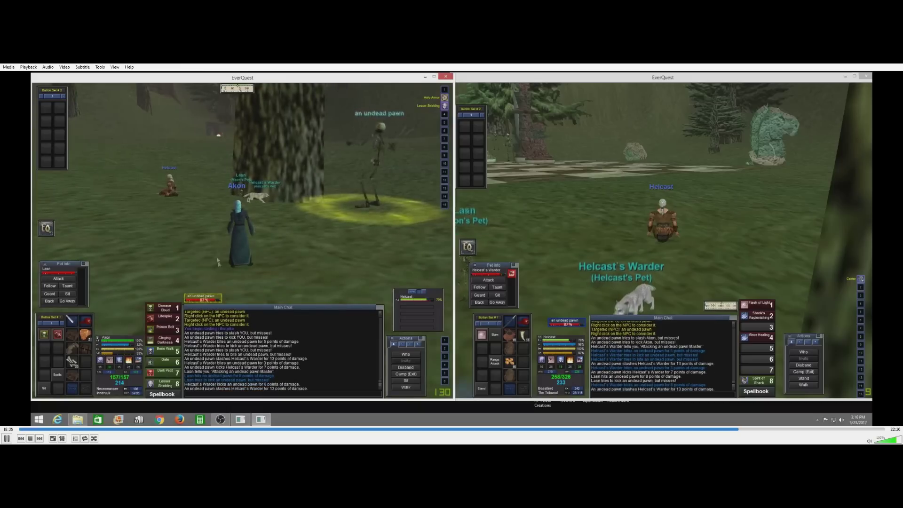
pyautogui.click(164, 332)
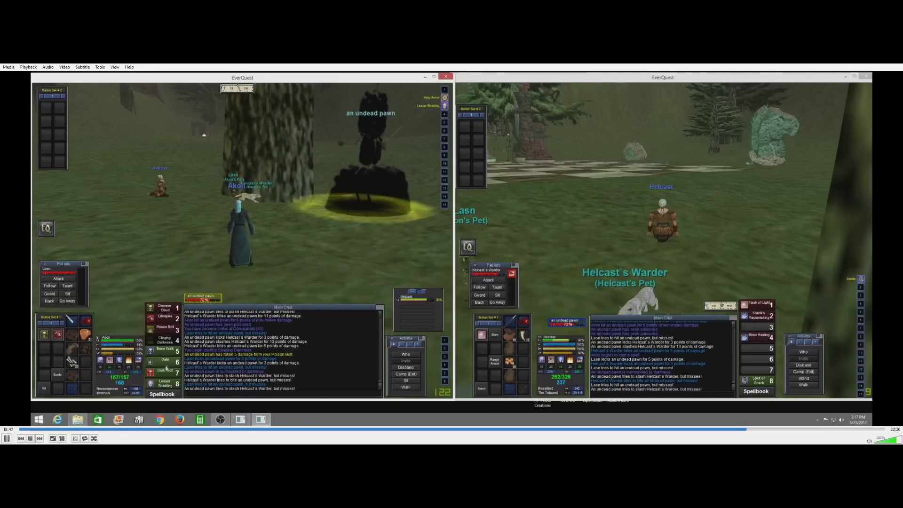
pyautogui.hotkey('alt', '7')
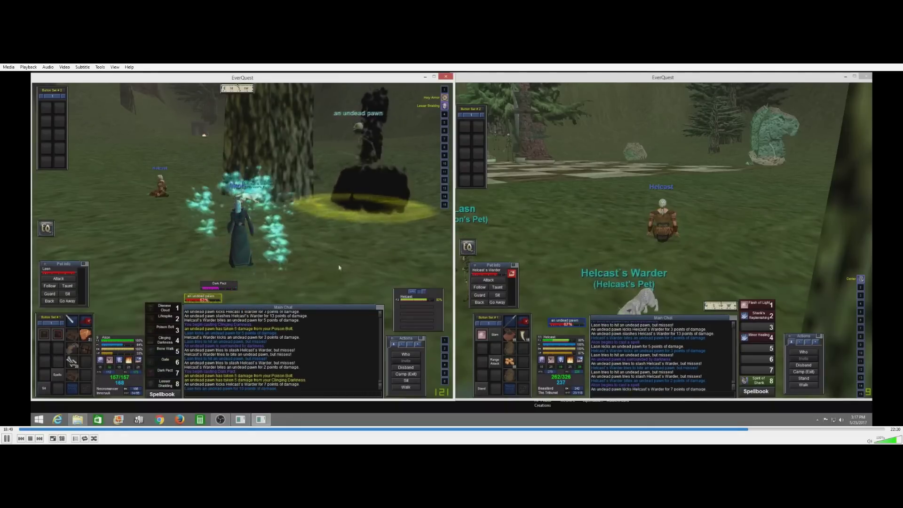
pyautogui.press('Left')
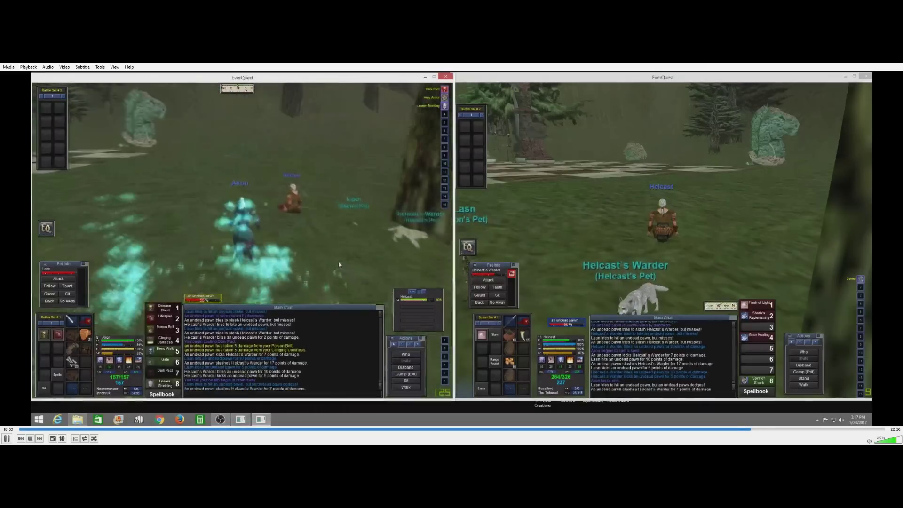
pyautogui.press('Left')
pyautogui.press('Left')
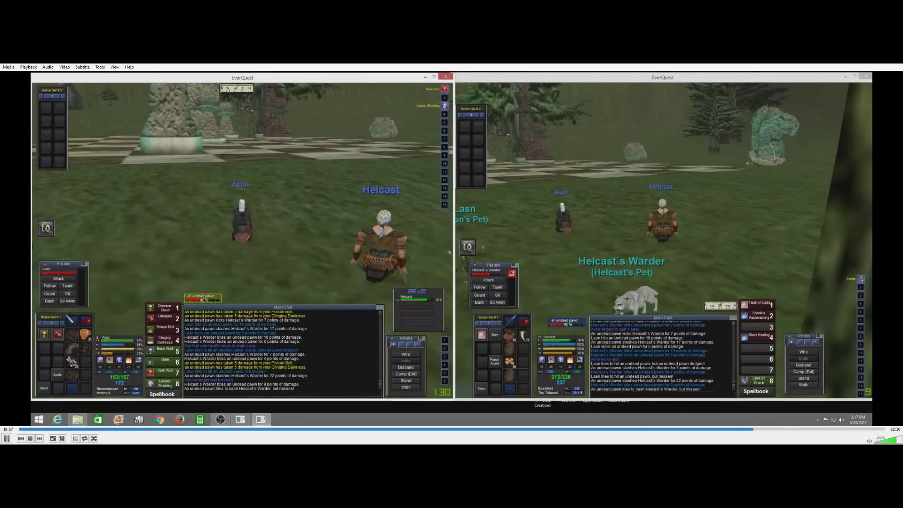
pyautogui.press('Right')
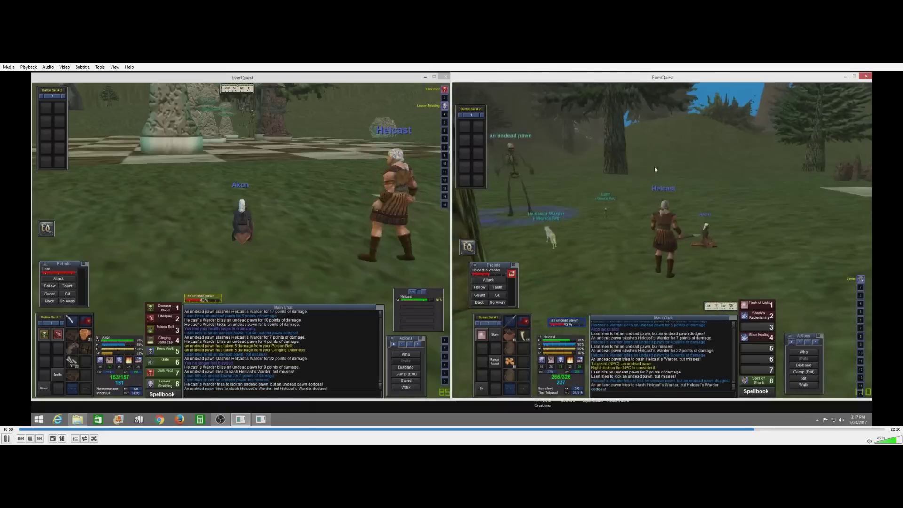
# - Cast Shark's Replenishing twice, kill the pawn with a spell, and loot Bone Chips
pyautogui.click(757, 319)
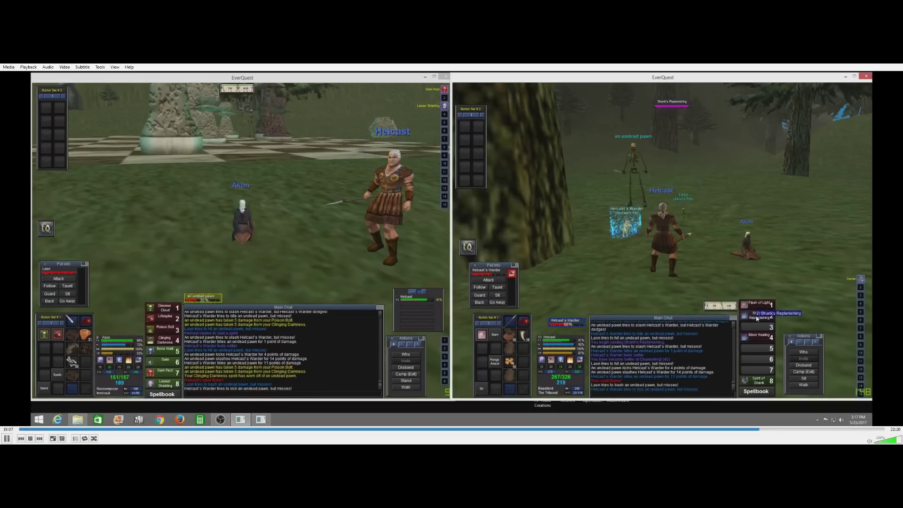
pyautogui.click(758, 318)
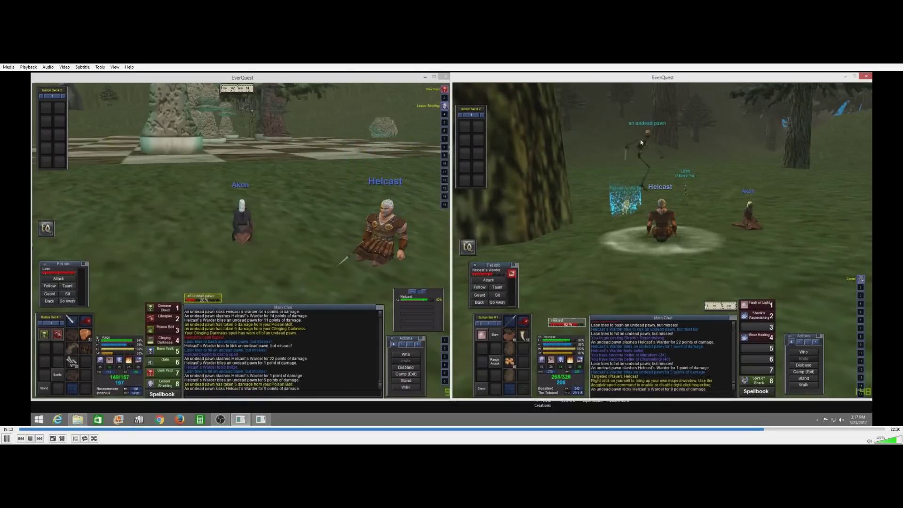
pyautogui.click(641, 141)
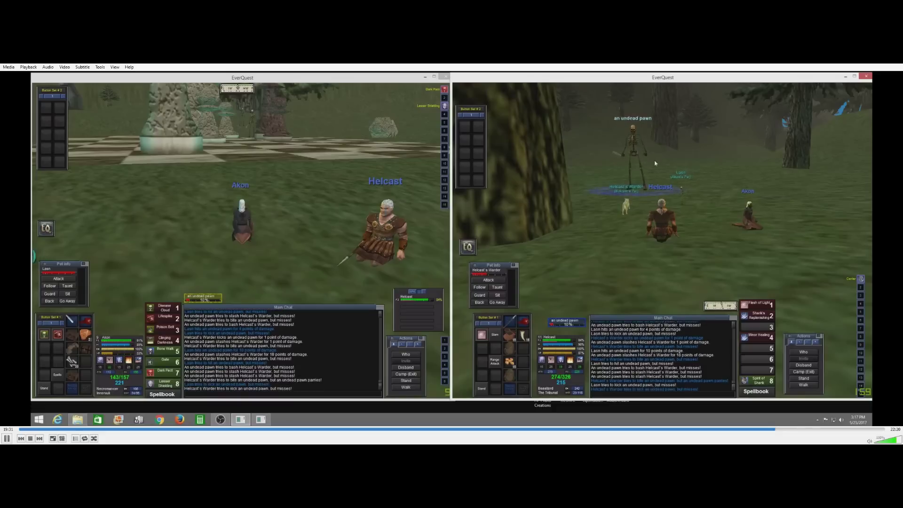
pyautogui.click(169, 321)
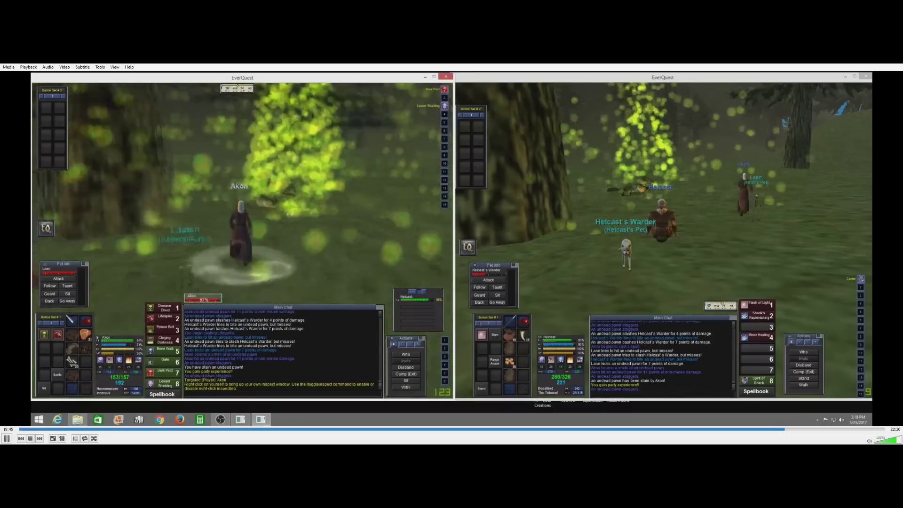
pyautogui.rightClick(354, 233)
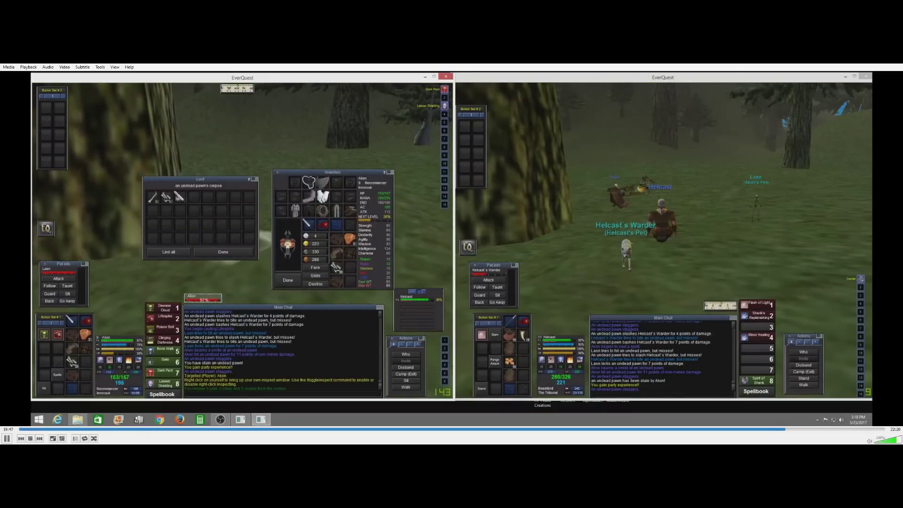
pyautogui.press('Escape')
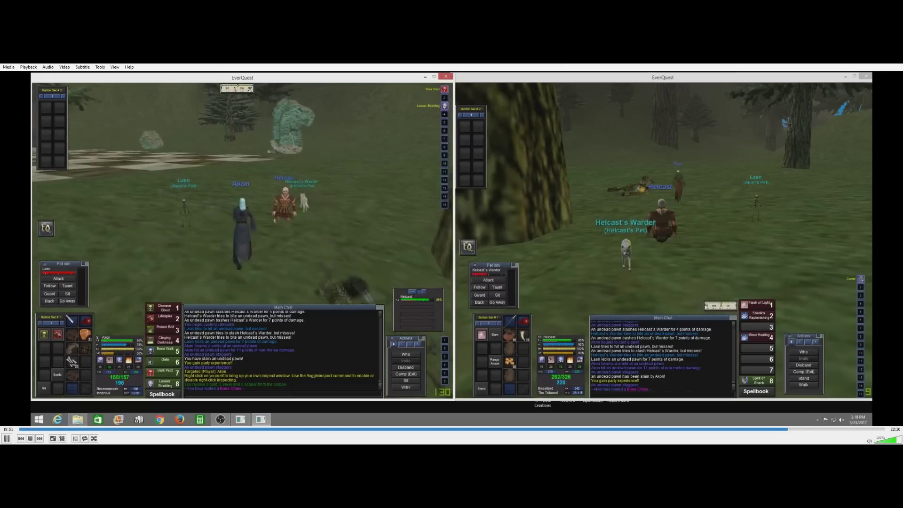
# - Turn Akon toward Helcast and the pets, then sit down to rest
pyautogui.press('Right')
pyautogui.press('Right')
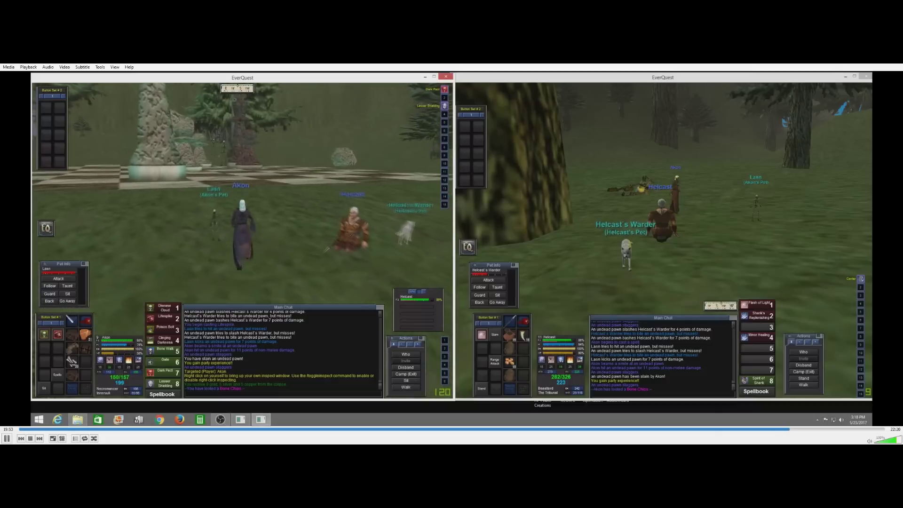
pyautogui.hotkey('ctrl', 's')
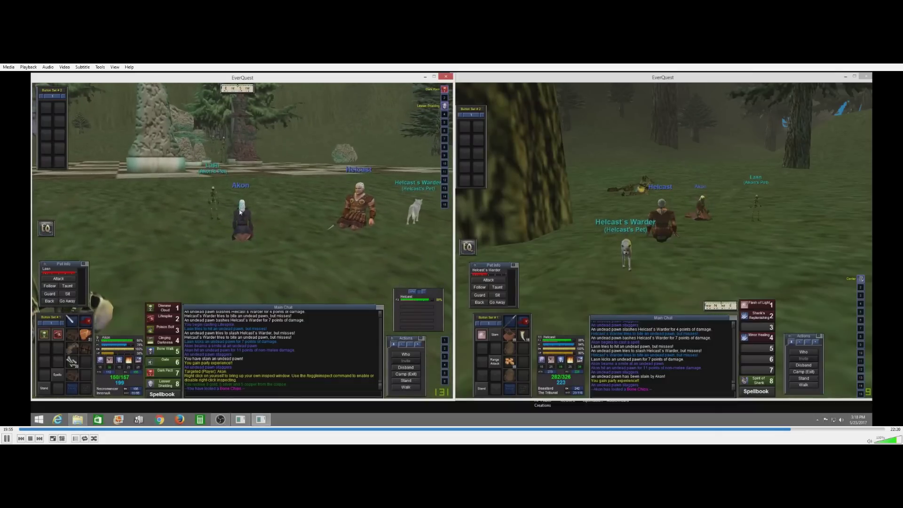